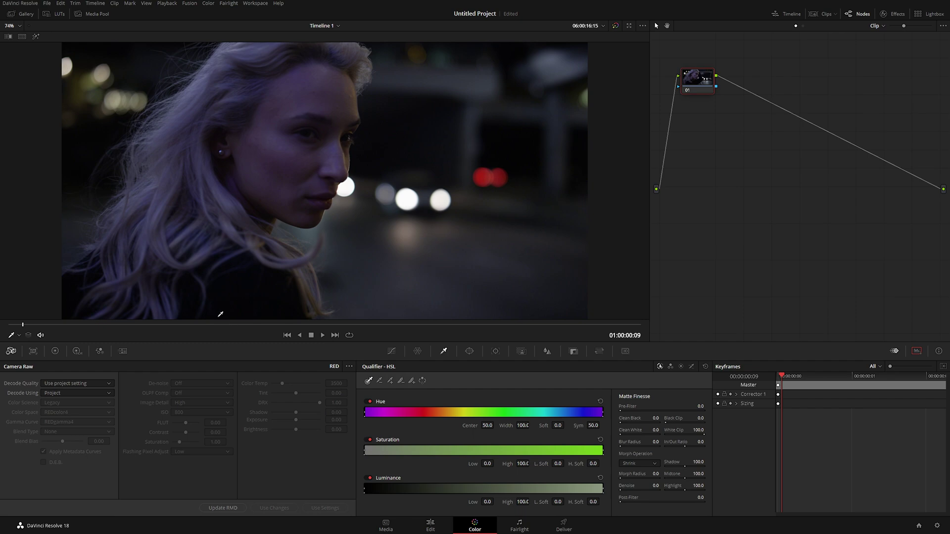
# - Skim through the night-street clip in the viewer, then bring up Project Settings
pyautogui.moveTo(202, 326); pyautogui.dragTo(263, 325)
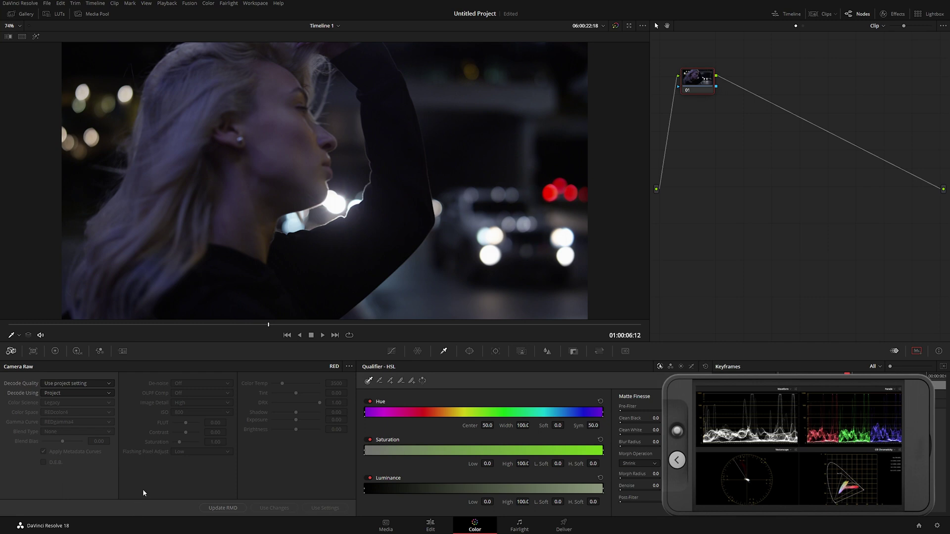
pyautogui.moveTo(157, 333); pyautogui.dragTo(249, 326)
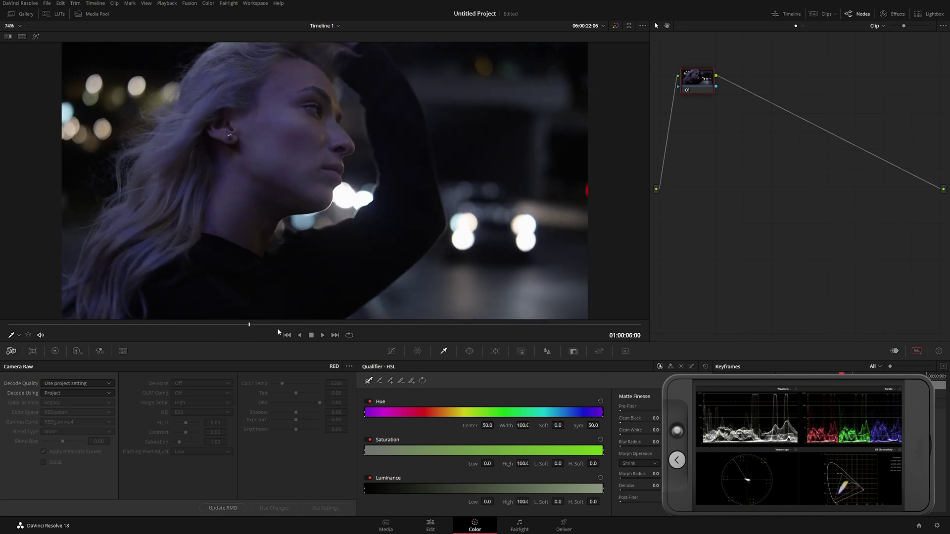
pyautogui.click(937, 527)
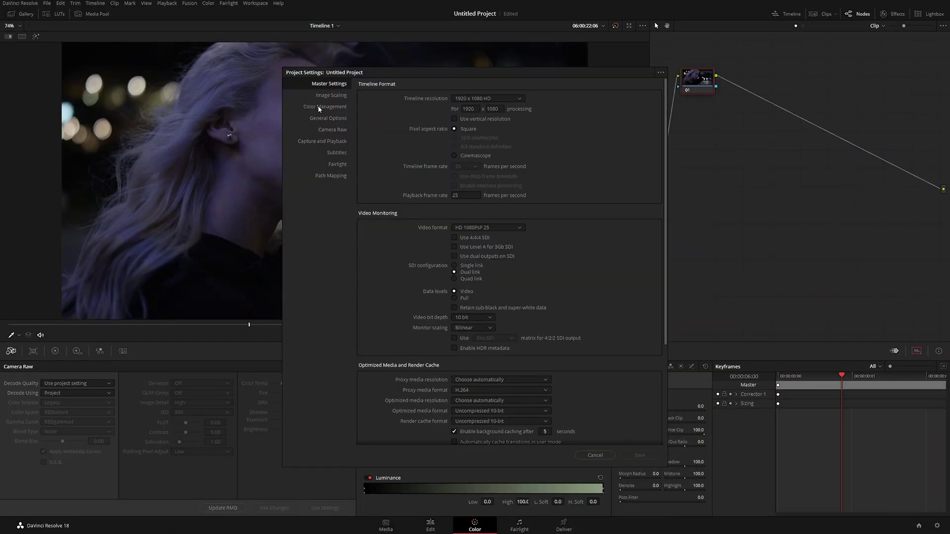
# - On the Color Management page, set color science to DaVinci YRGB Color Managed
pyautogui.click(318, 106)
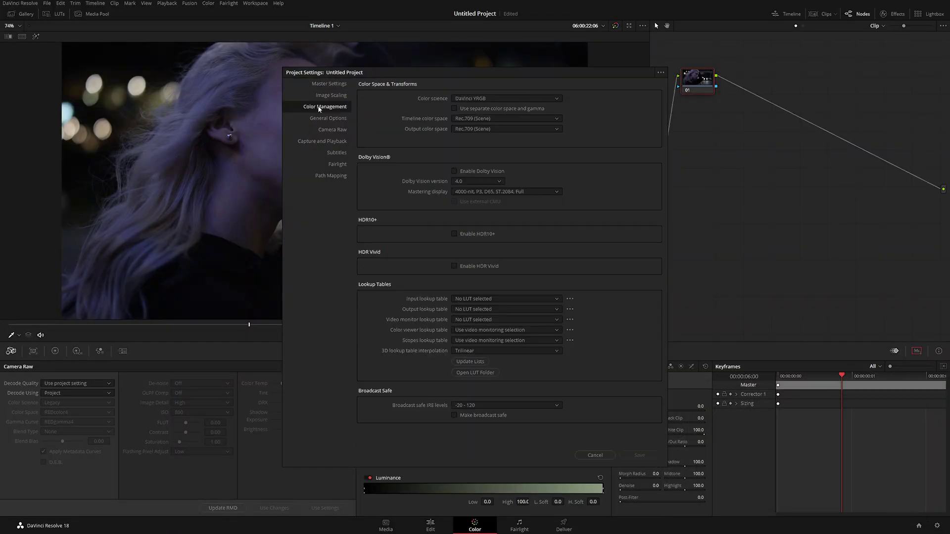
pyautogui.moveTo(464, 76); pyautogui.dragTo(361, 64)
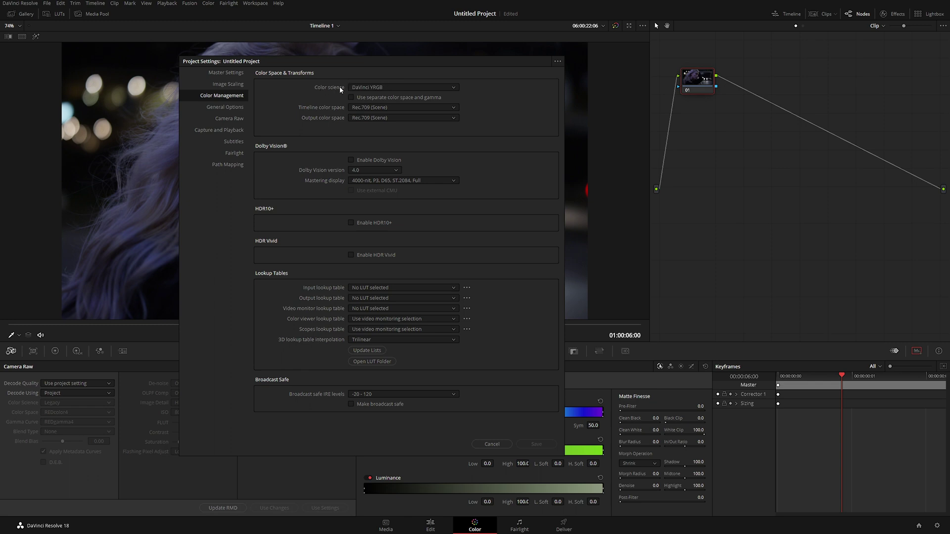
pyautogui.click(376, 87)
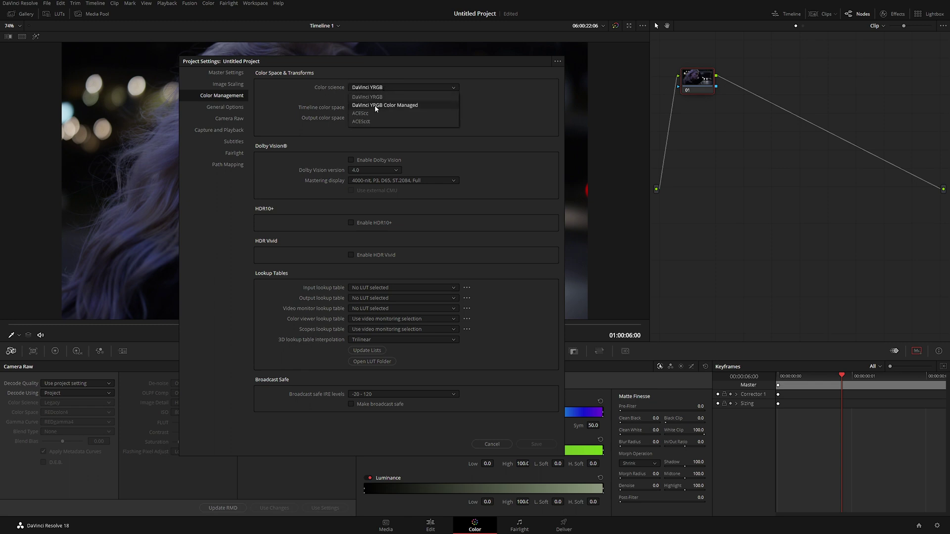
pyautogui.click(375, 104)
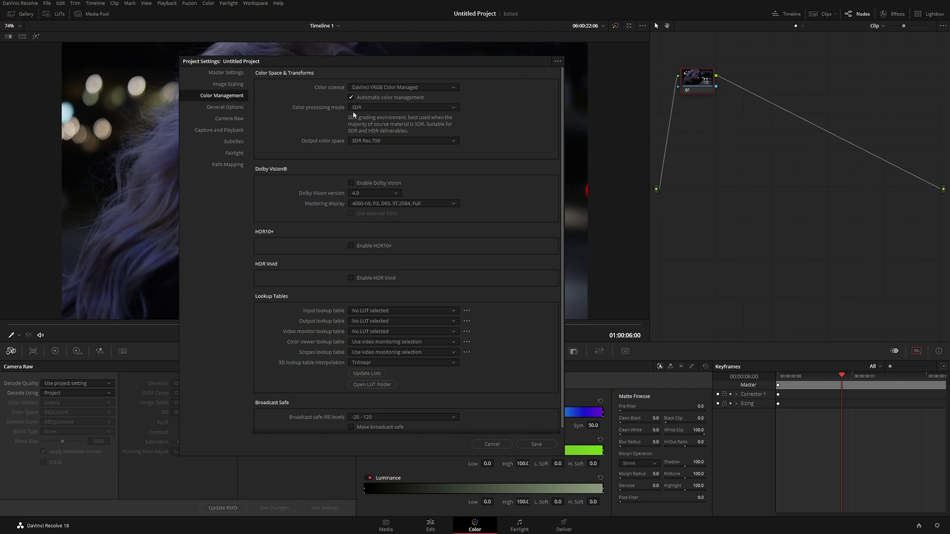
# - Use HDR color processing mode with HDR PQ as the output color space
pyautogui.click(394, 108)
pyautogui.click(386, 141)
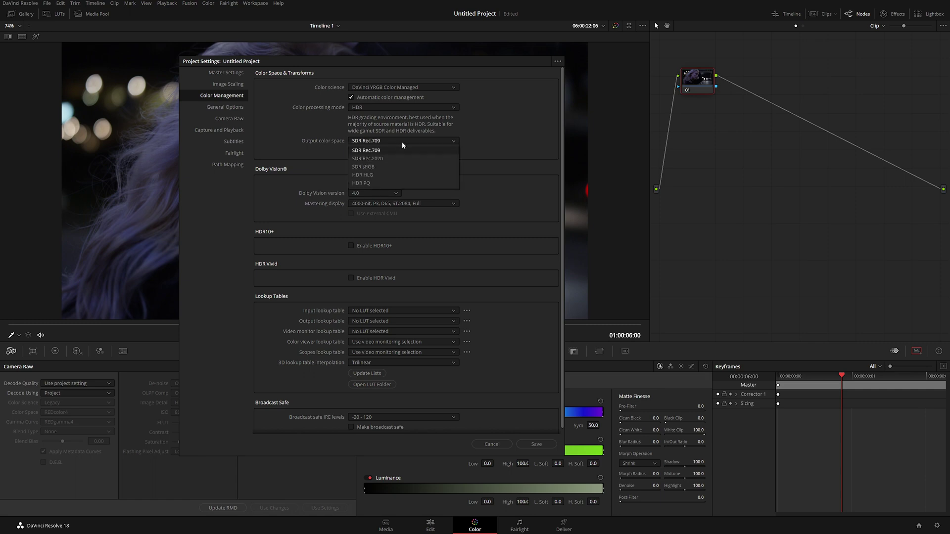
pyautogui.click(359, 183)
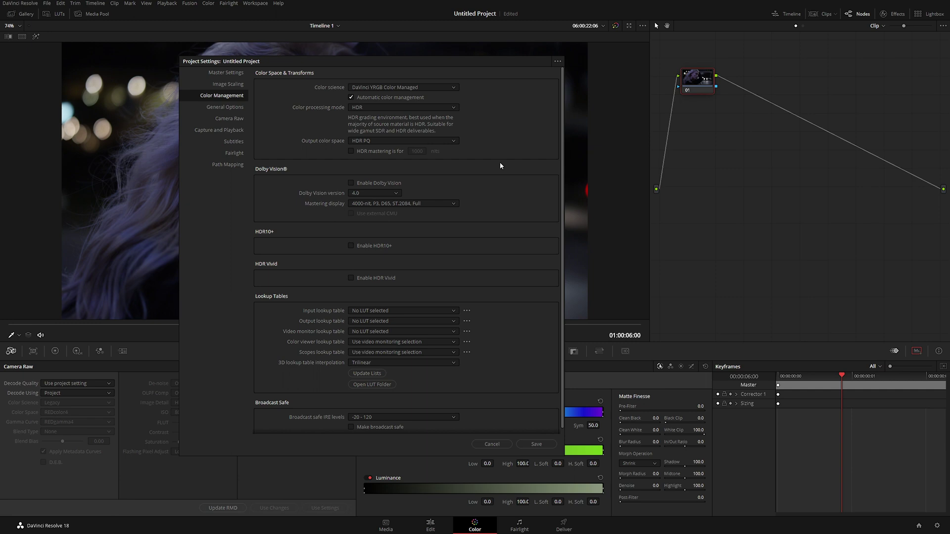
# - Disable automatic color management; choose HDR Rec.2020 PQ processing and Rec.2020 ST2084 1000 nits output
pyautogui.click(352, 97)
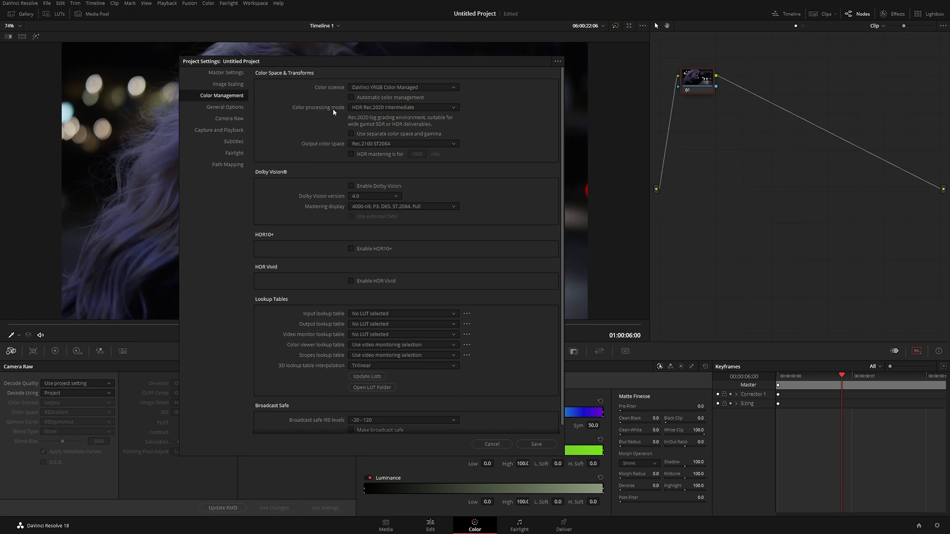
pyautogui.click(395, 105)
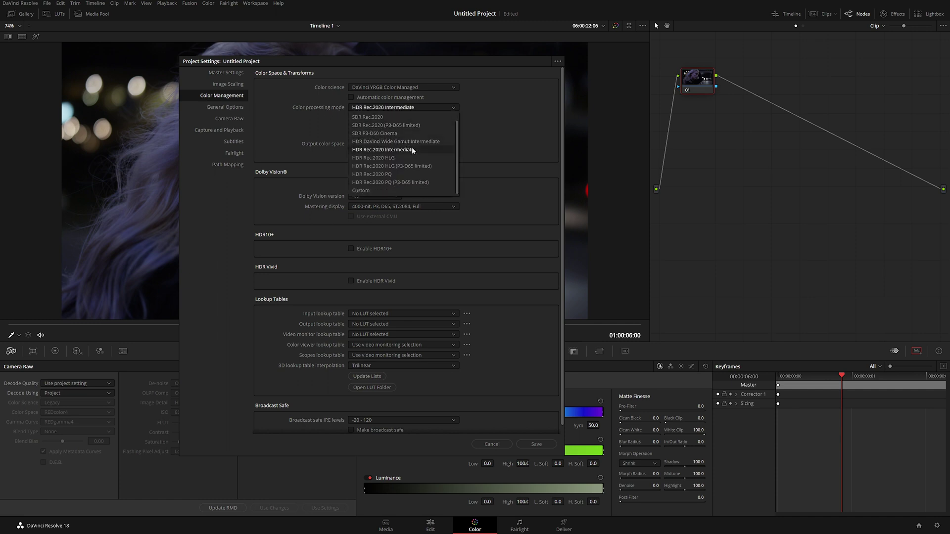
pyautogui.click(383, 175)
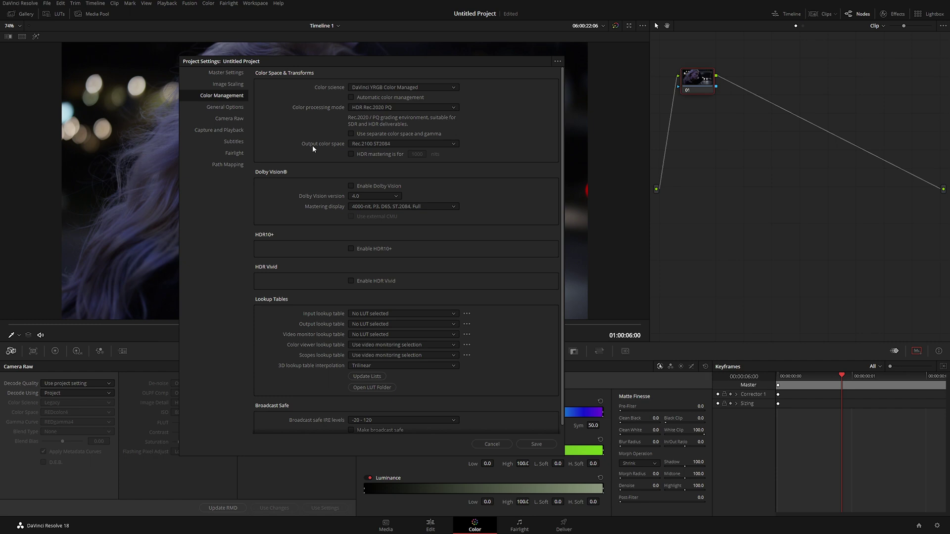
pyautogui.click(386, 143)
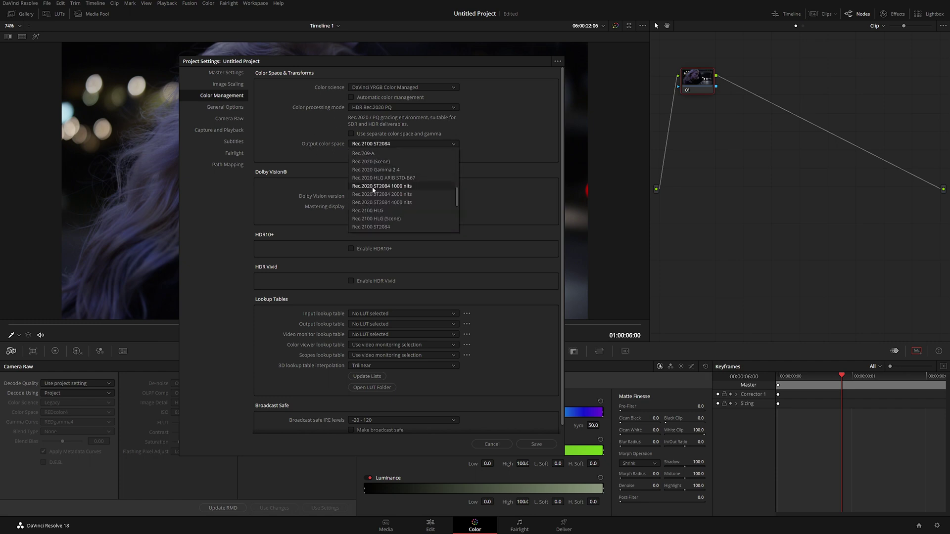
pyautogui.click(397, 188)
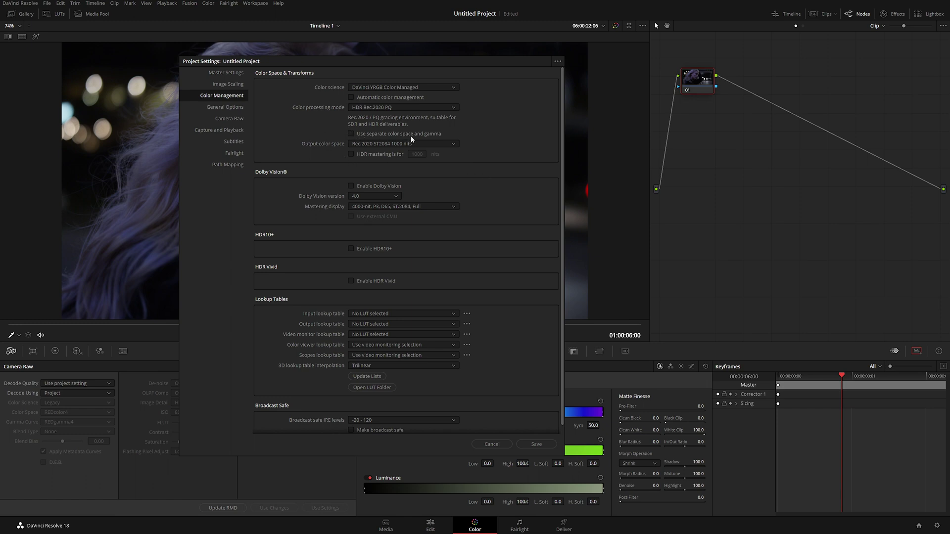
# - Separate output gamut and gamma with ST2084 1000 nit, master HDR at 1000 nits, enable HDR10+
pyautogui.click(351, 134)
pyautogui.click(451, 143)
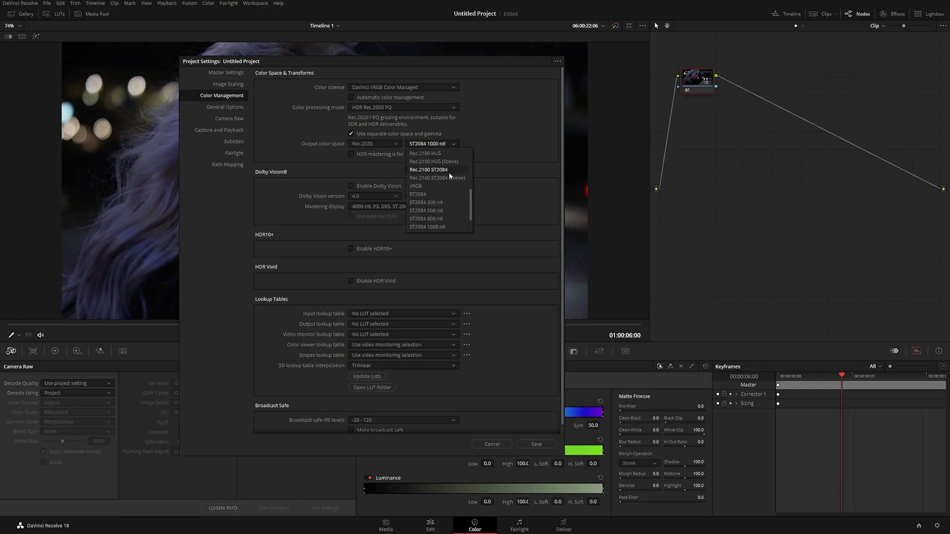
pyautogui.scroll(-3, 444, 194)
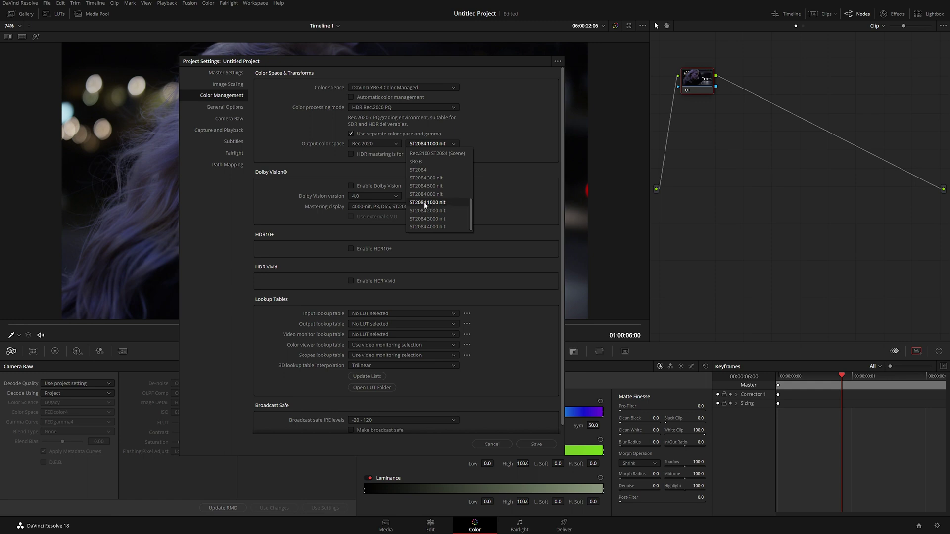
pyautogui.click(424, 203)
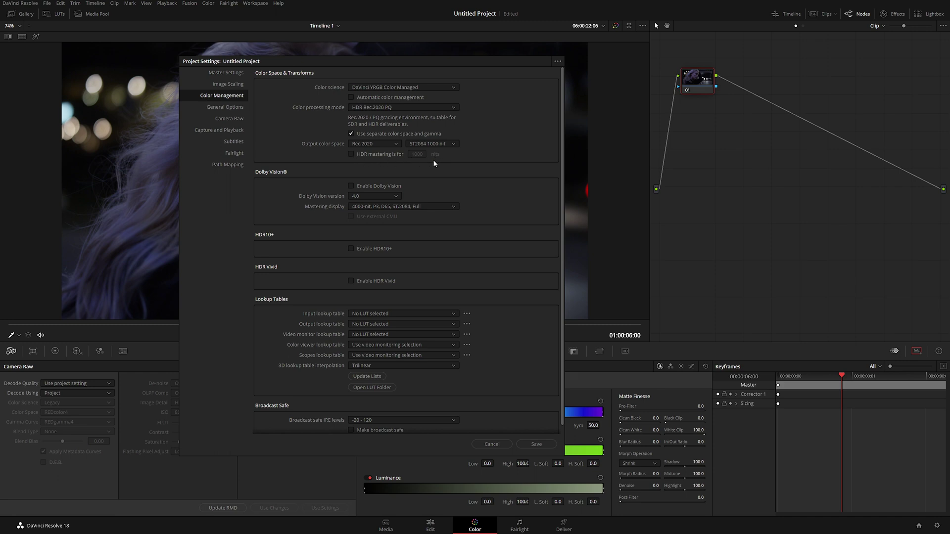
pyautogui.click(352, 155)
pyautogui.click(350, 249)
# - Save the HDR project settings and scrub the clip to review the new look
pyautogui.click(541, 445)
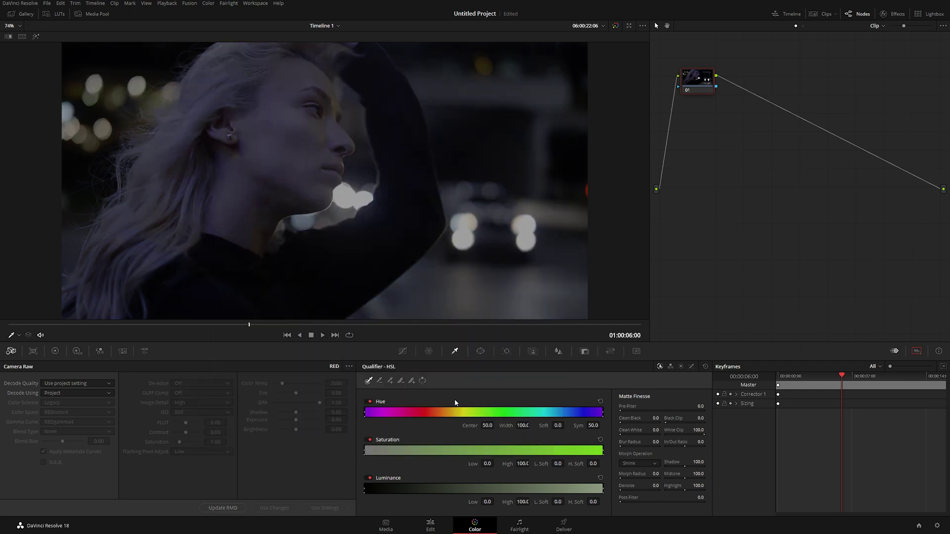
pyautogui.moveTo(273, 325); pyautogui.dragTo(233, 324)
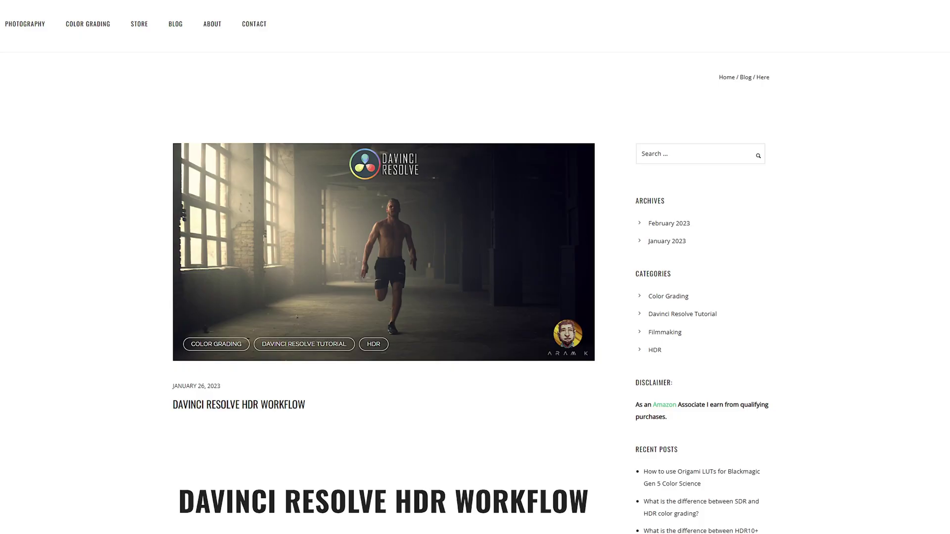
pyautogui.scroll(-10, 387, 267)
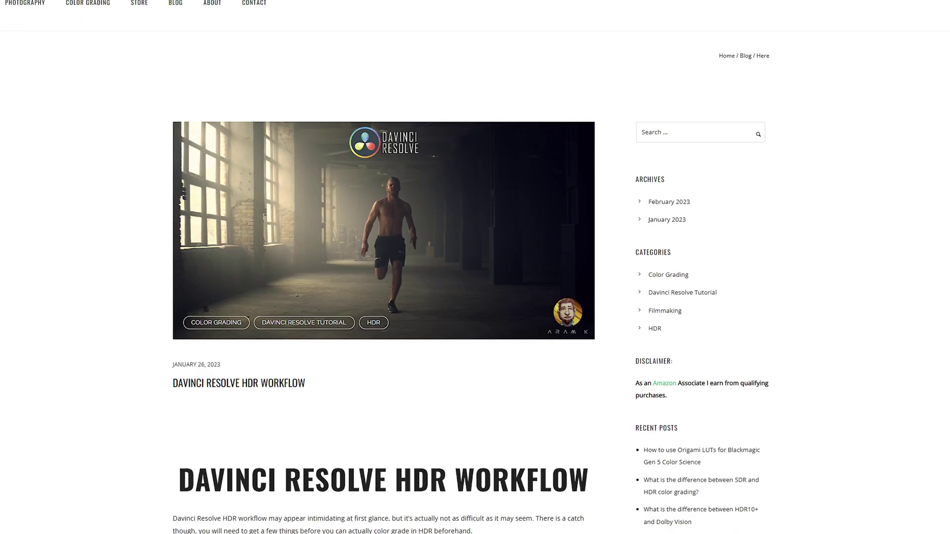
pyautogui.scroll(-12, 383, 267)
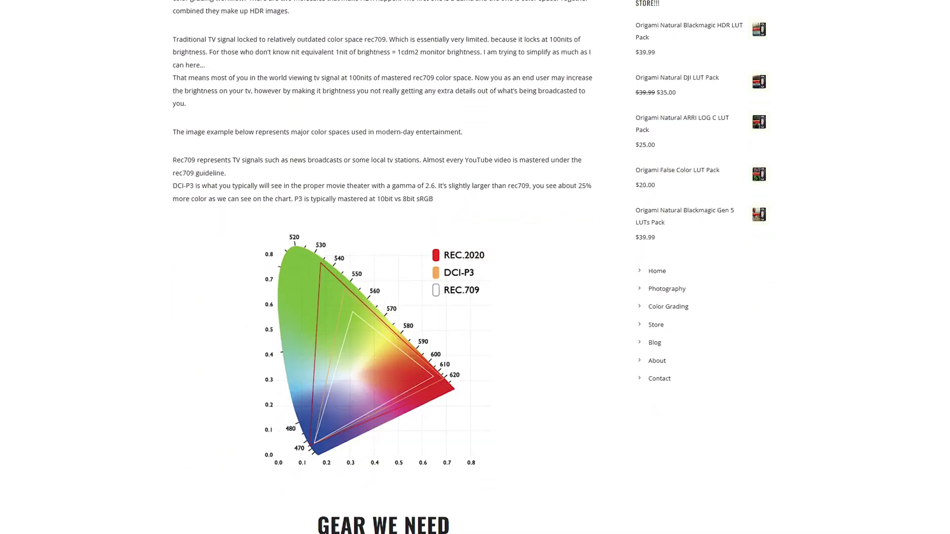
pyautogui.scroll(-8, 383, 267)
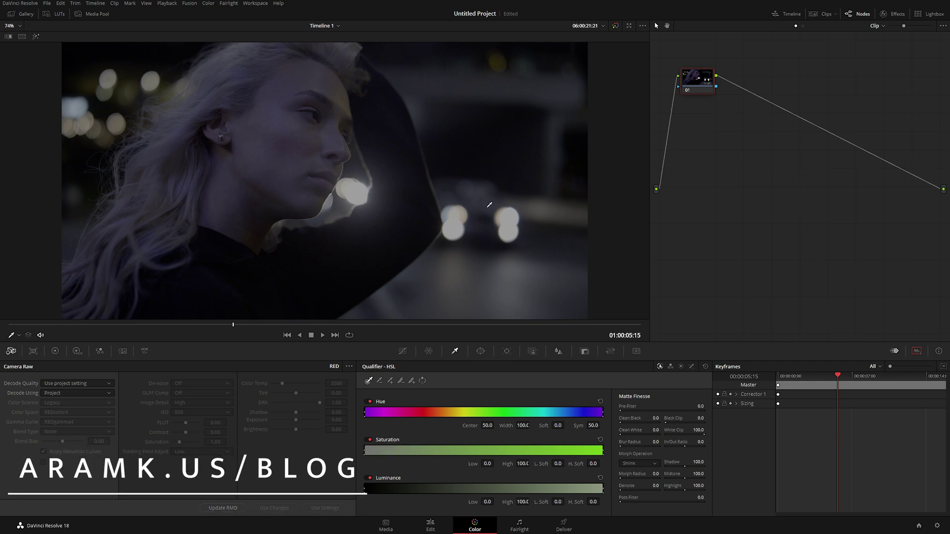
pyautogui.click(937, 527)
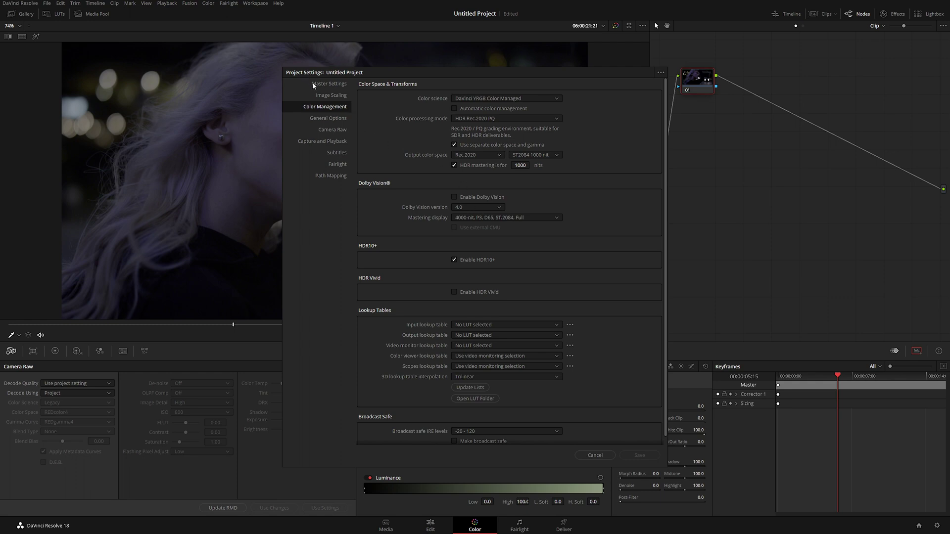
# - In Master Settings, choose 3840 x 2160 Ultra HD timeline resolution and UHD 2160p 25 monitoring format
pyautogui.click(330, 83)
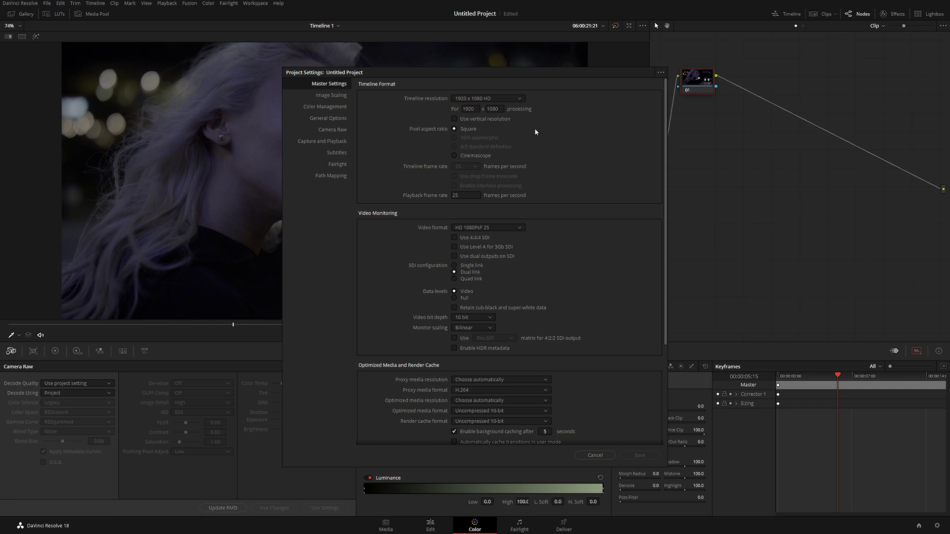
pyautogui.click(516, 97)
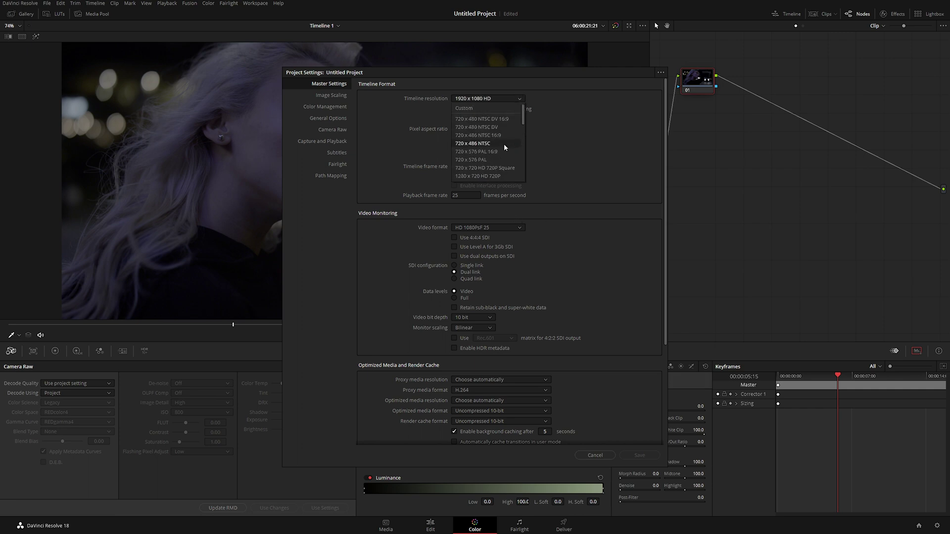
pyautogui.scroll(-5, 503, 144)
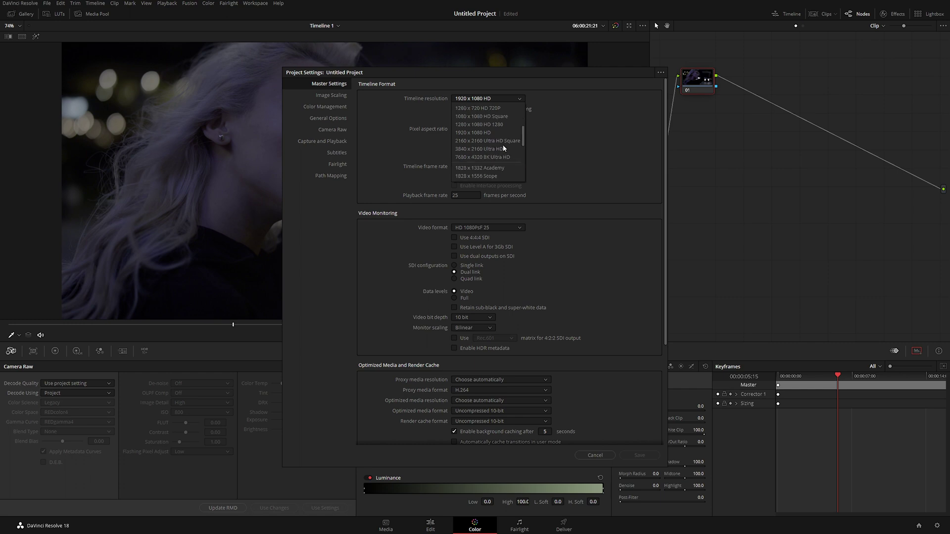
pyautogui.click(503, 144)
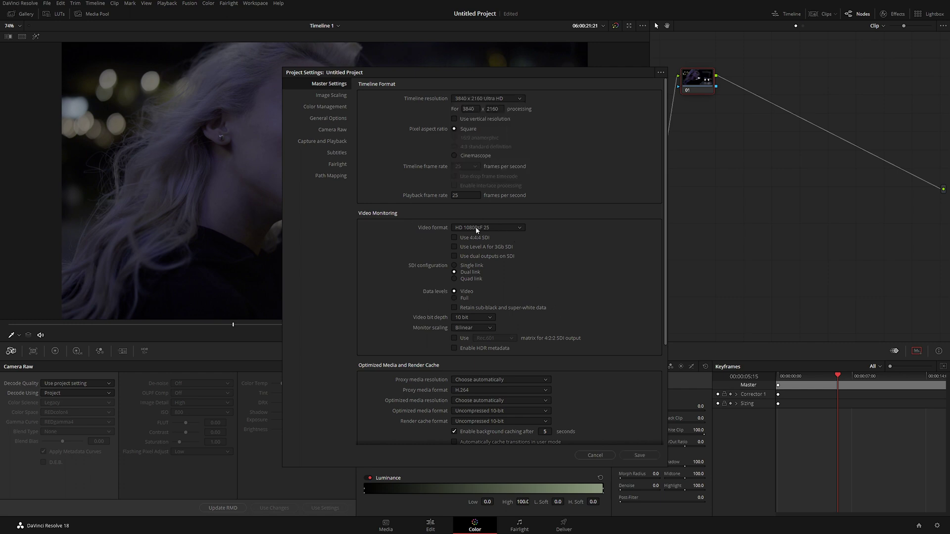
pyautogui.click(519, 228)
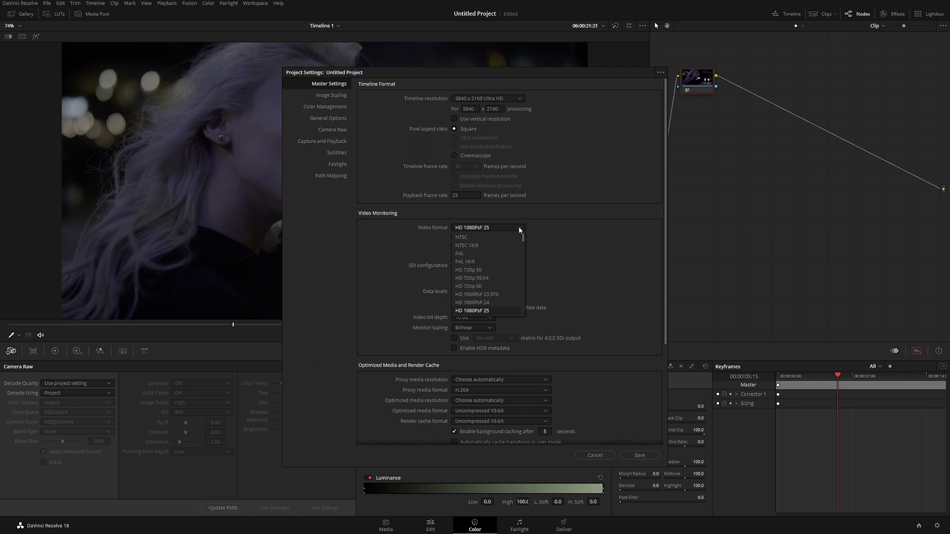
pyautogui.scroll(-10, 503, 242)
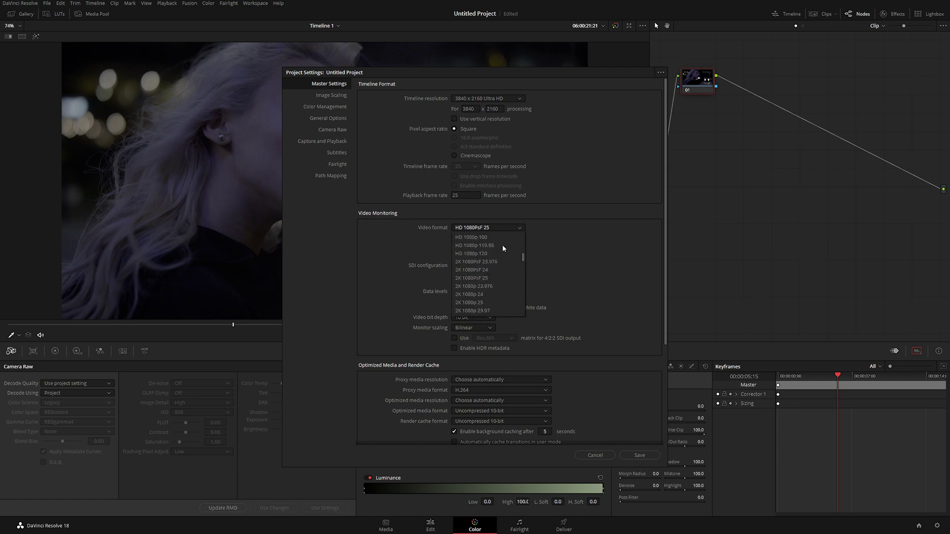
pyautogui.scroll(-3, 502, 244)
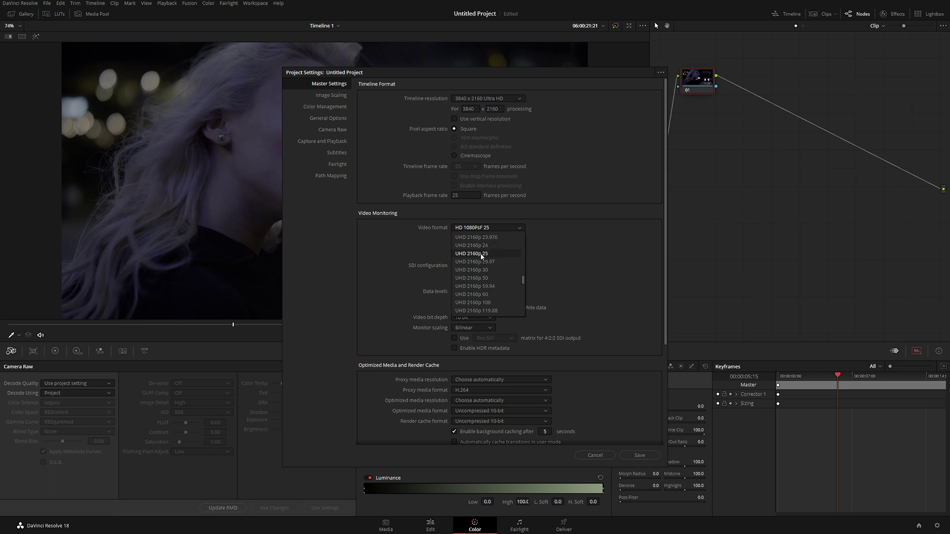
pyautogui.click(484, 254)
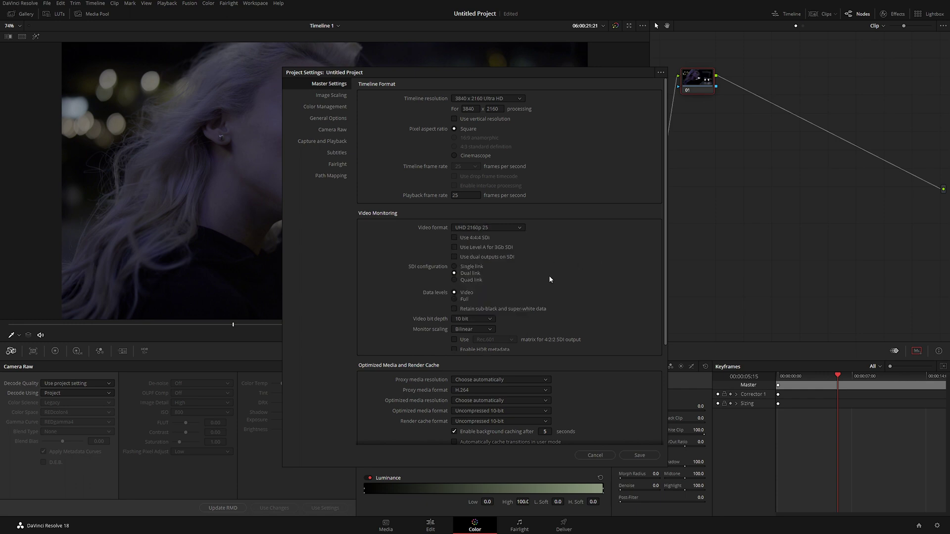
# - Set video monitoring to Full data levels, 12-bit depth with HDR metadata, then save
pyautogui.click(455, 299)
pyautogui.click(486, 319)
pyautogui.click(462, 344)
pyautogui.scroll(-1, 613, 291)
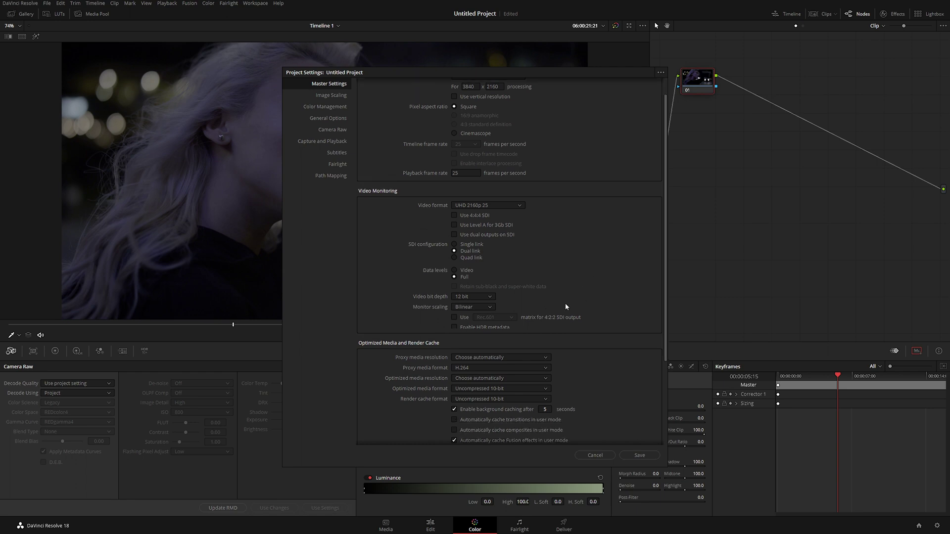
pyautogui.click(455, 327)
pyautogui.scroll(-1, 459, 319)
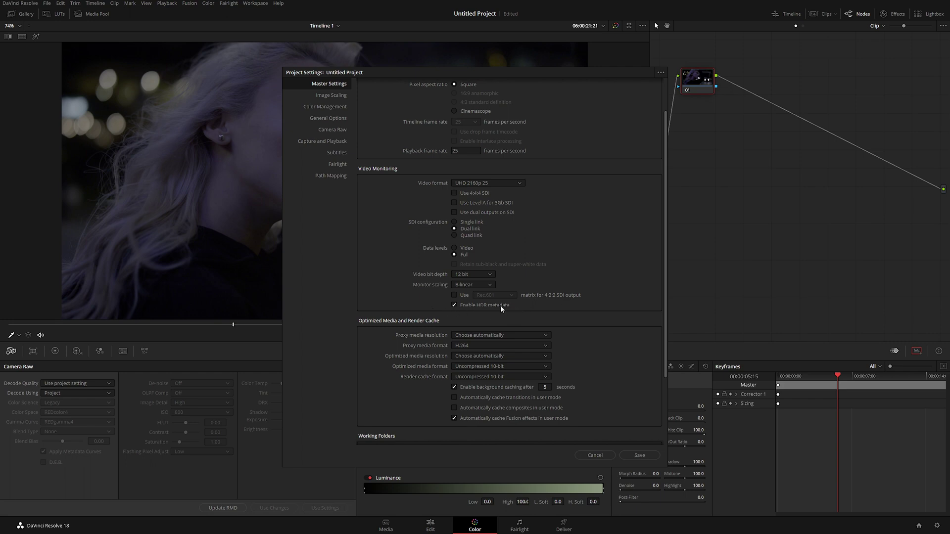
pyautogui.click(646, 454)
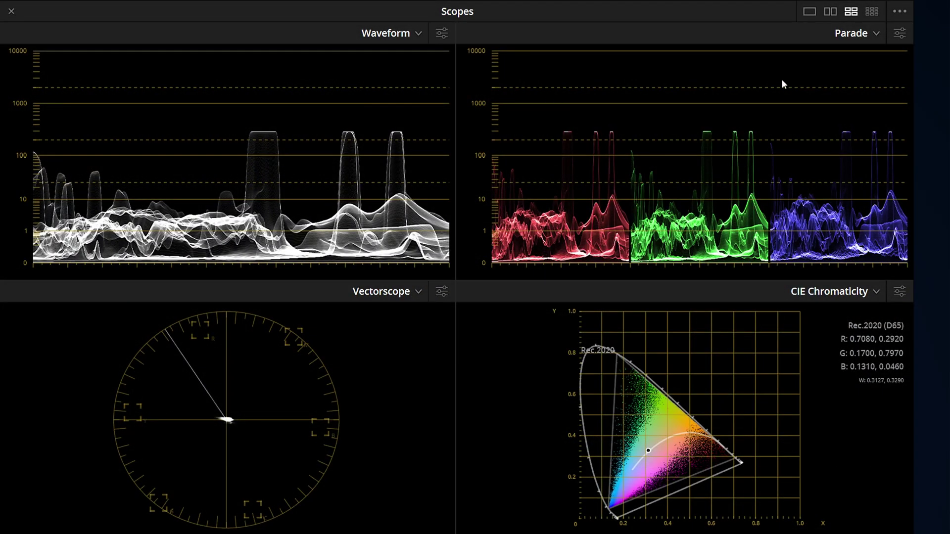
# - Switch the scopes' waveform scale style to HDR (ST.2084/HLG) in nits
pyautogui.click(900, 14)
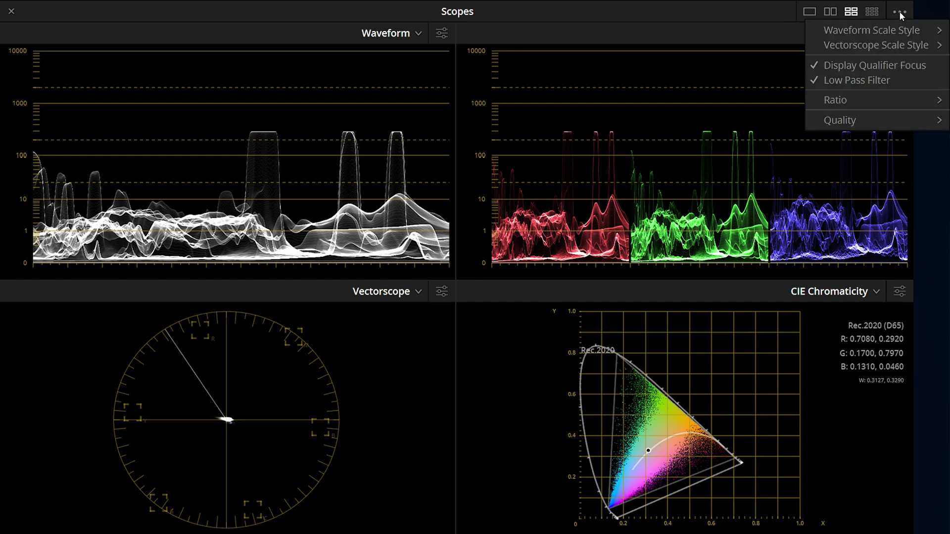
pyautogui.moveTo(915, 31)
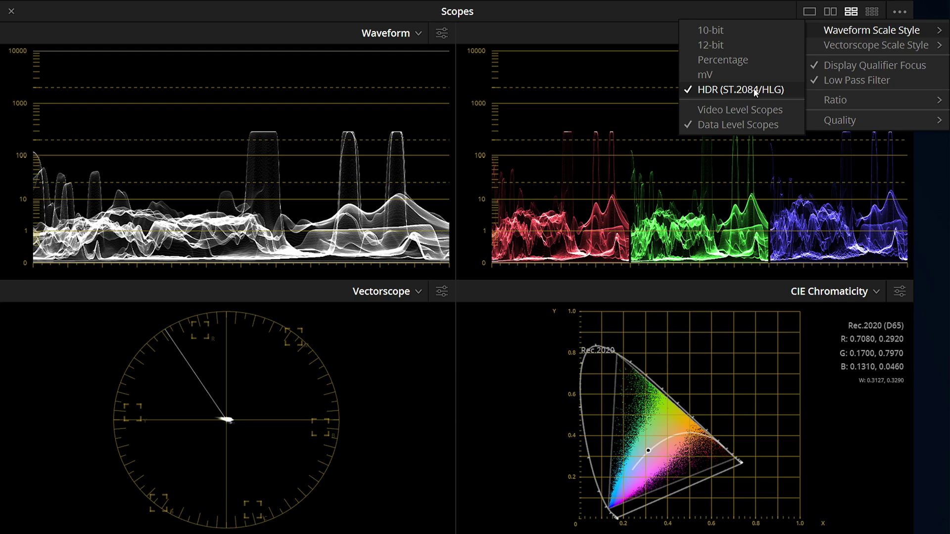
pyautogui.click(639, 37)
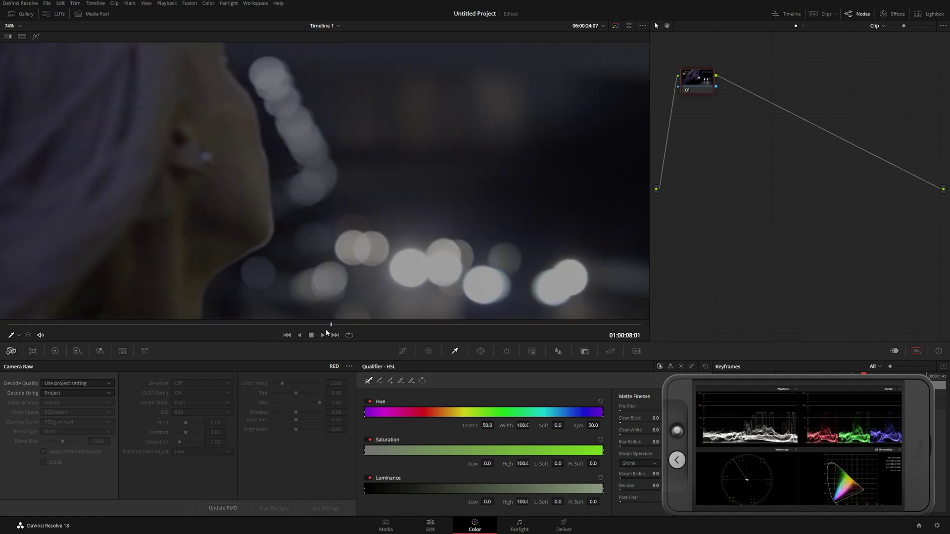
pyautogui.scroll(-2, 339, 288)
pyautogui.moveTo(331, 325); pyautogui.dragTo(555, 329)
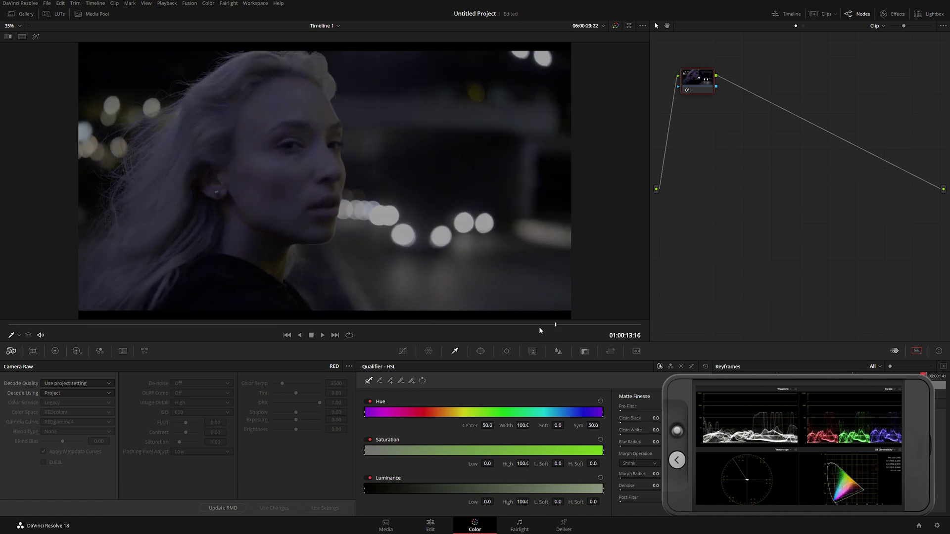